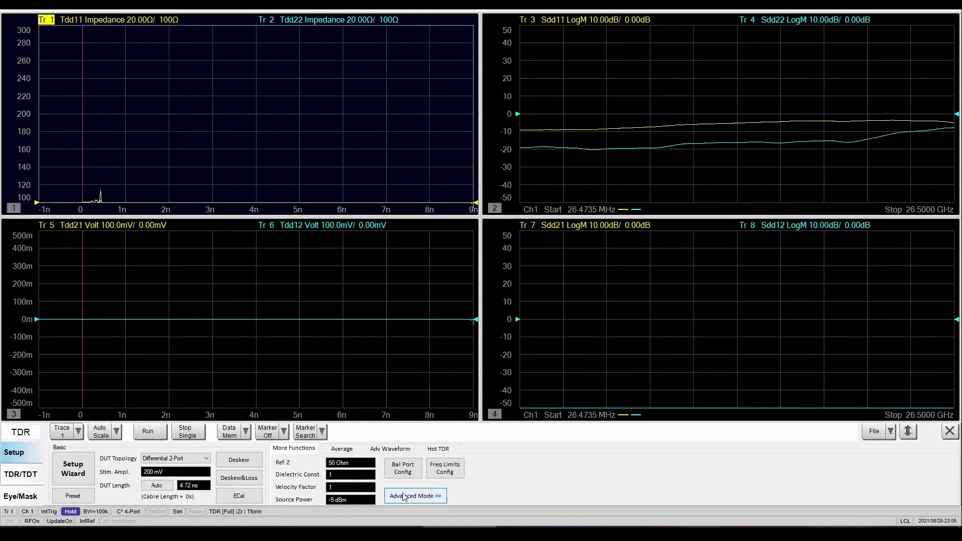
Step: Switch to advanced mode and recall the USB Type-C cable assemblies .tdr state file
click(404, 496)
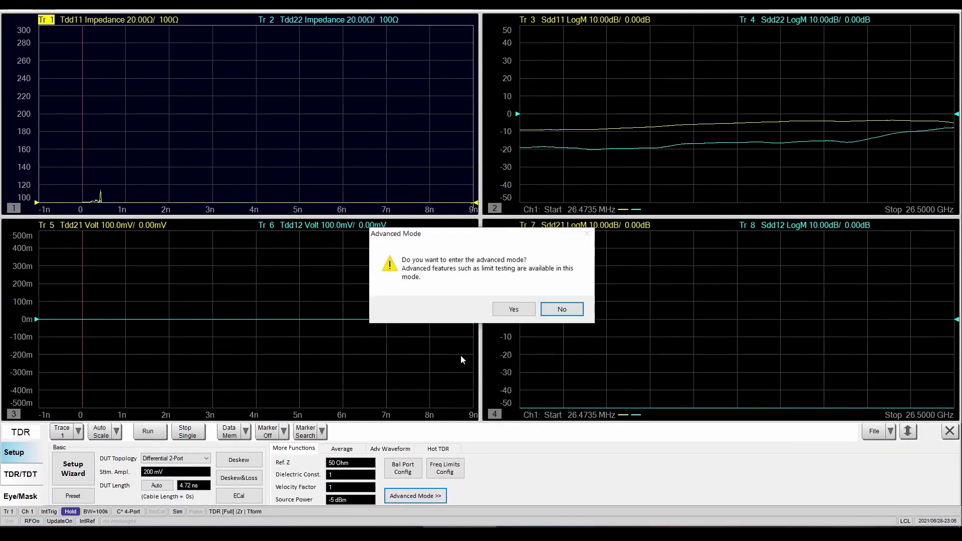
click(506, 311)
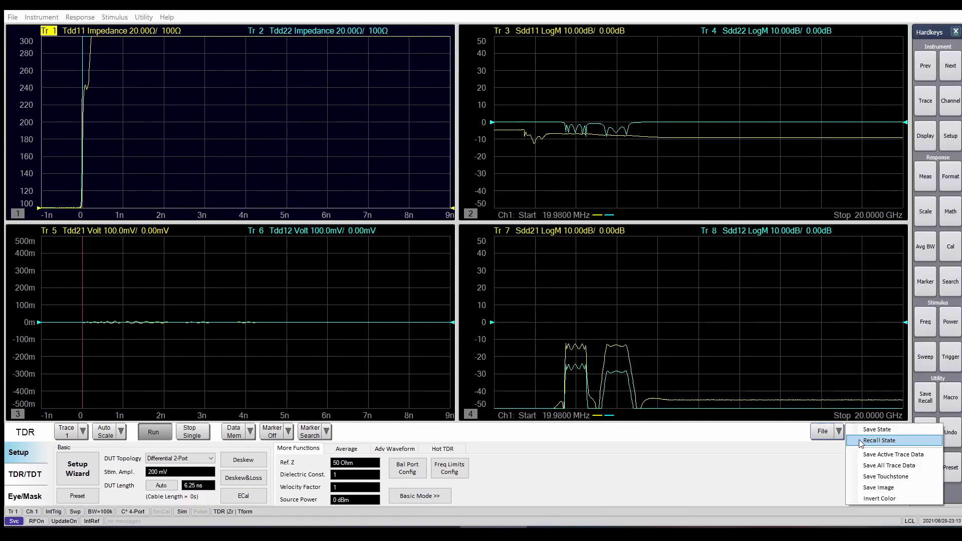
click(861, 444)
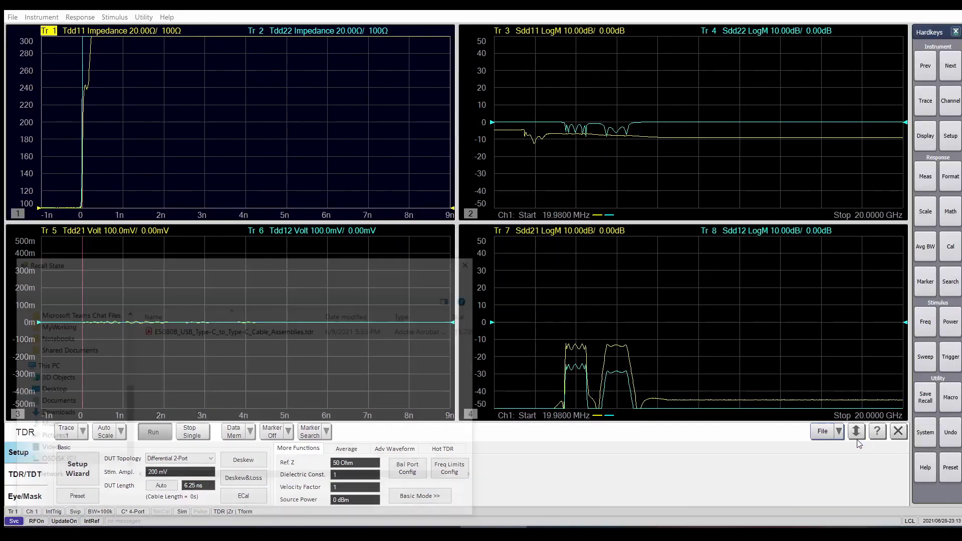
double_click(279, 331)
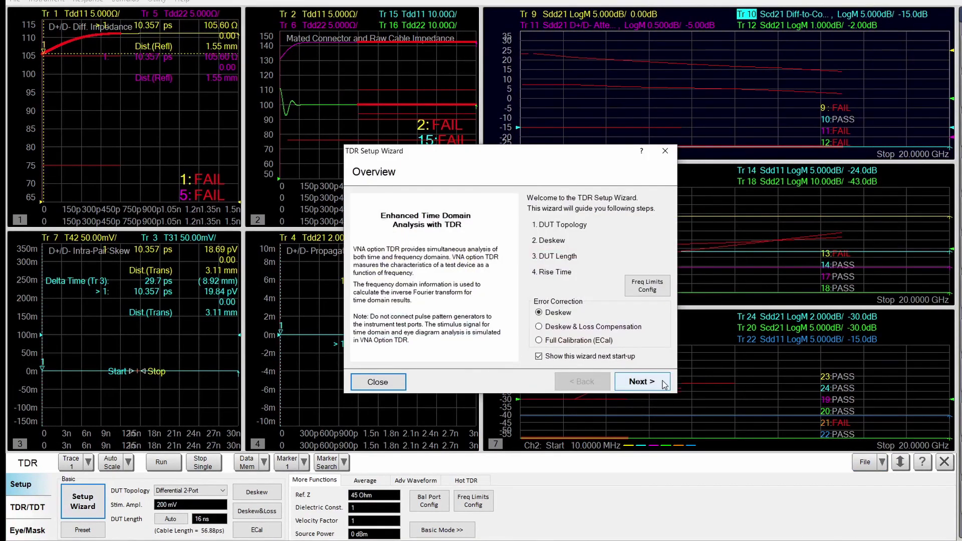
Step: Advance the wizard past DUT Topology, run the automatic deskew, and continue to DUT Length
click(664, 384)
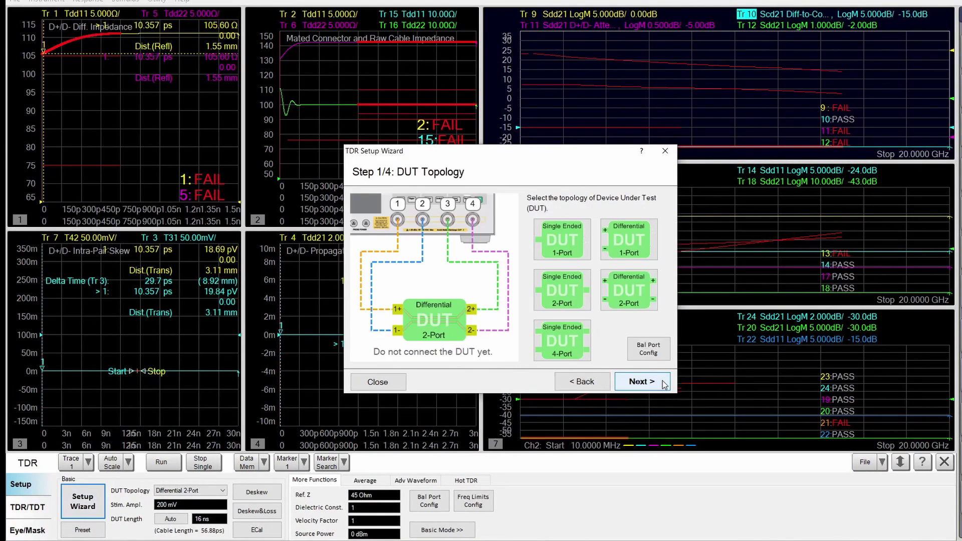
click(663, 383)
click(588, 298)
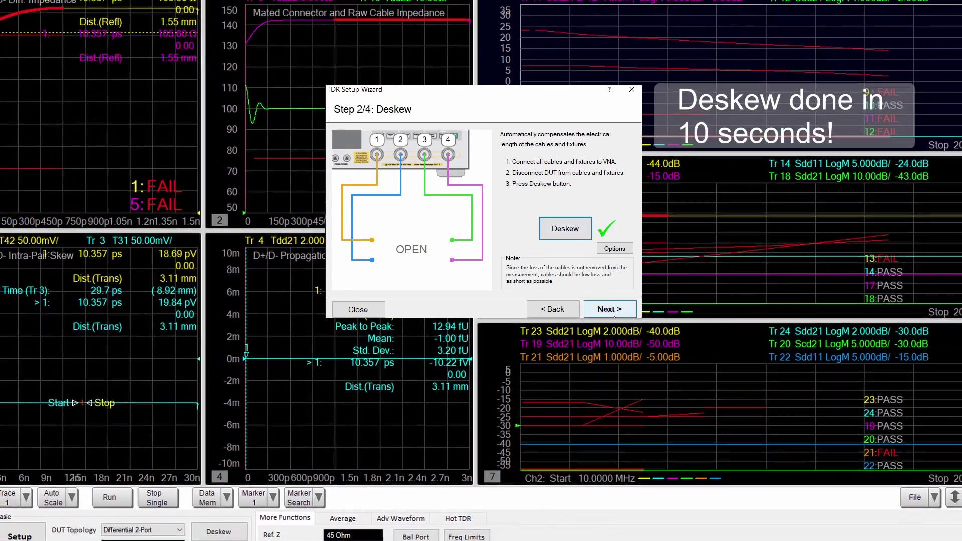
click(615, 310)
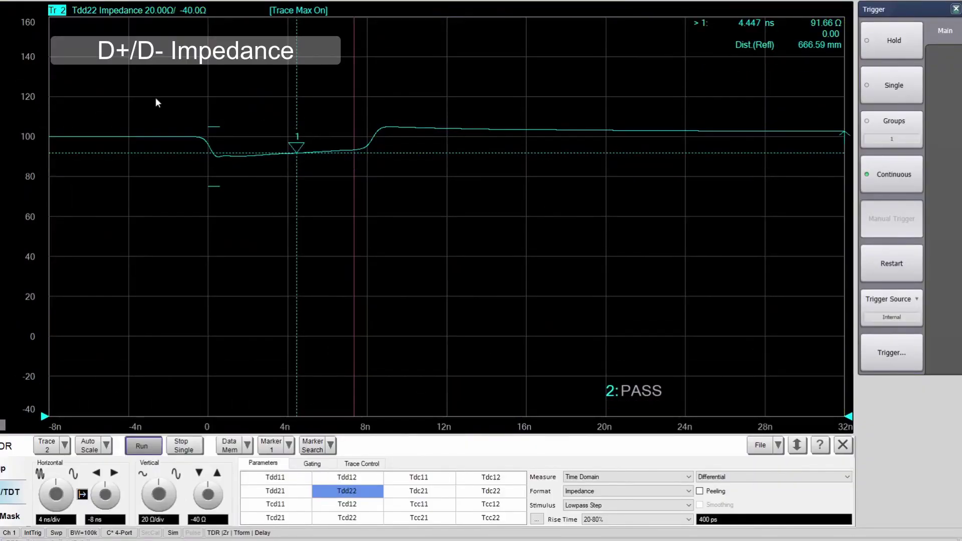
Step: Zoom into the impedance dip and set a 400 ps rise time, keeping the 20-80% definition
drag(550, 318, 551, 319)
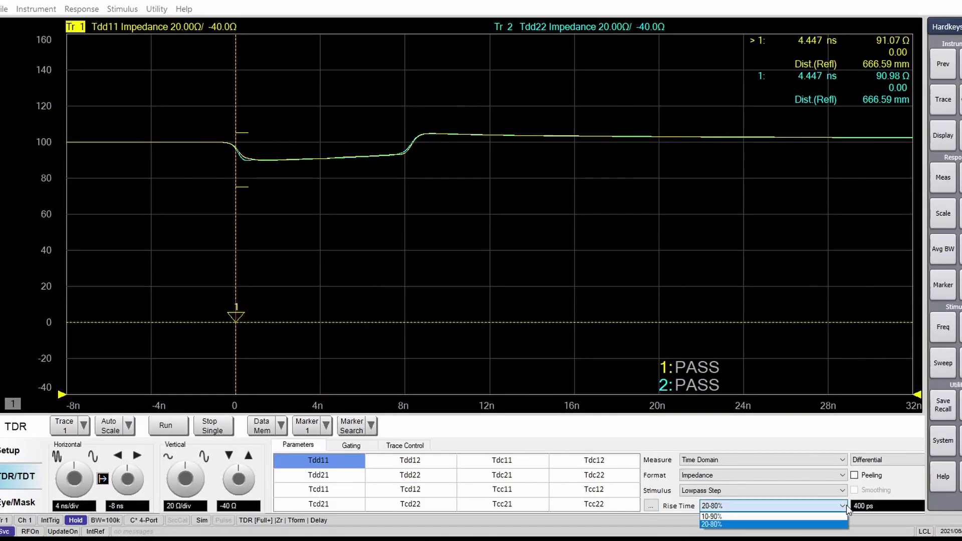
click(847, 506)
click(873, 507)
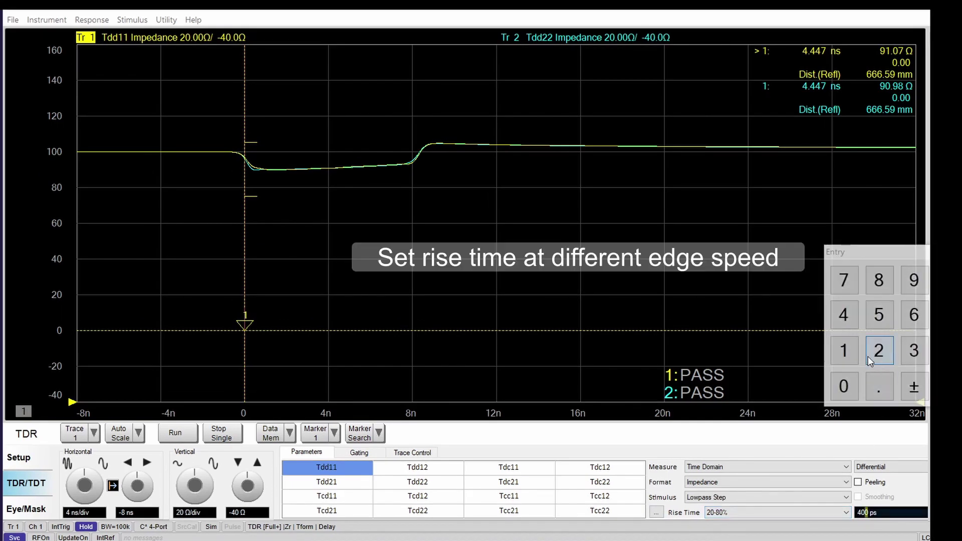
click(844, 315)
click(844, 386)
click(845, 386)
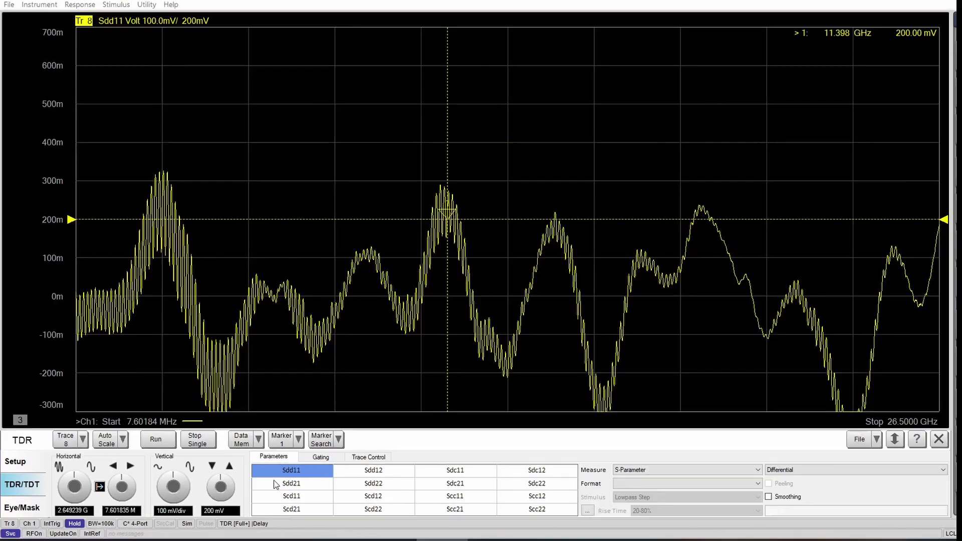
Step: Show Sdd21, then Sdd22, then Scd12 from the Parameters grid
click(291, 483)
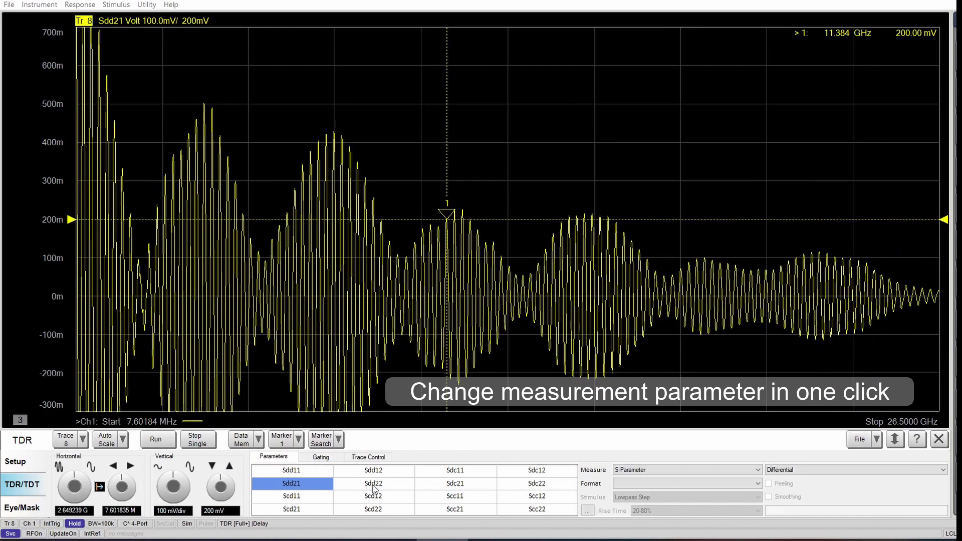
click(373, 485)
click(382, 498)
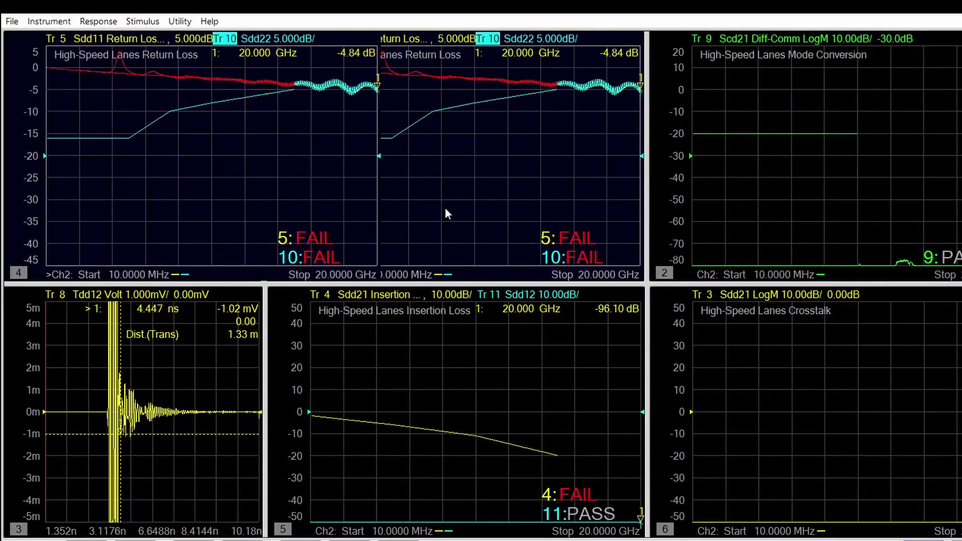
Step: Maximise the return loss panel to view the high-speed lane results enlarged
double_click(448, 214)
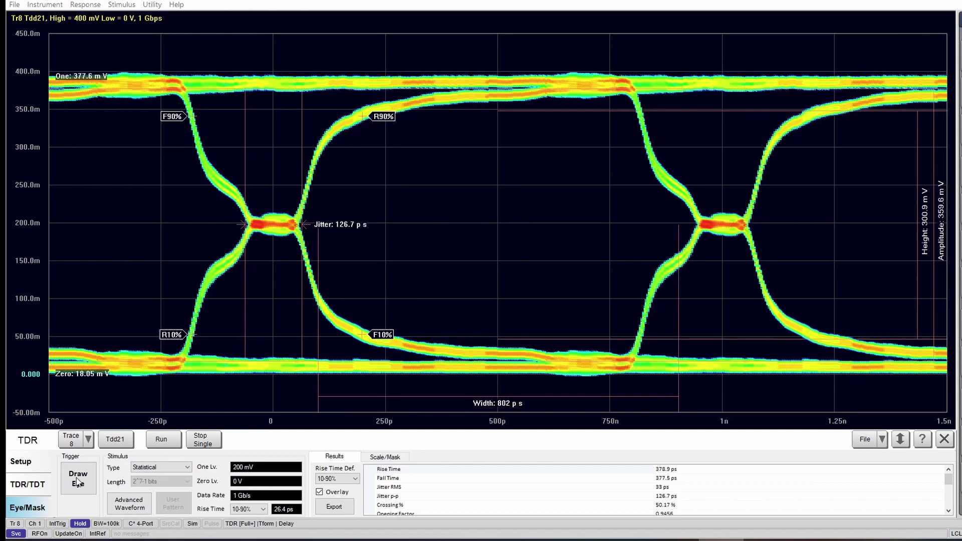
Step: Show the Scale/Mask settings and open the eye Mask Pattern setup
click(386, 457)
click(425, 501)
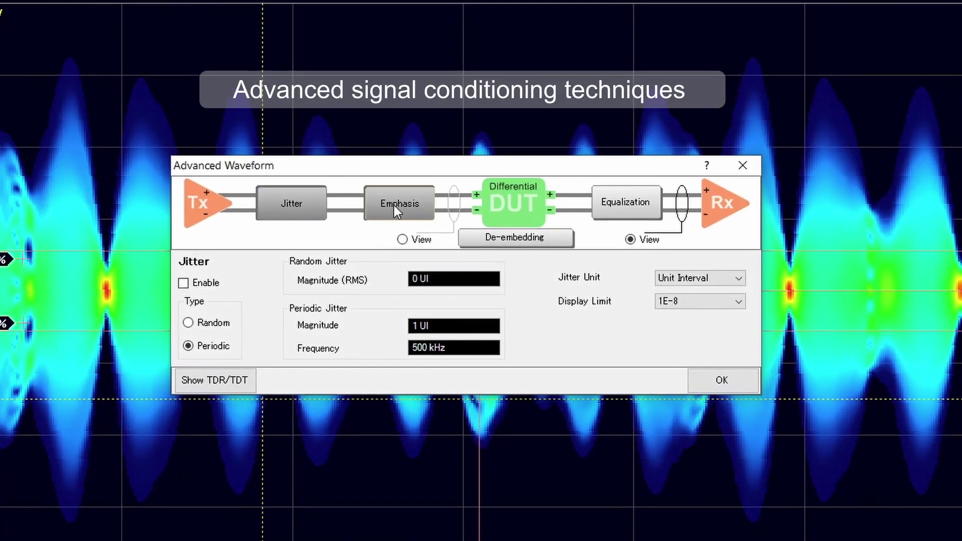
Step: View the transmitter Emphasis and receiver Equalization settings in the Advanced Waveform dialog
click(399, 209)
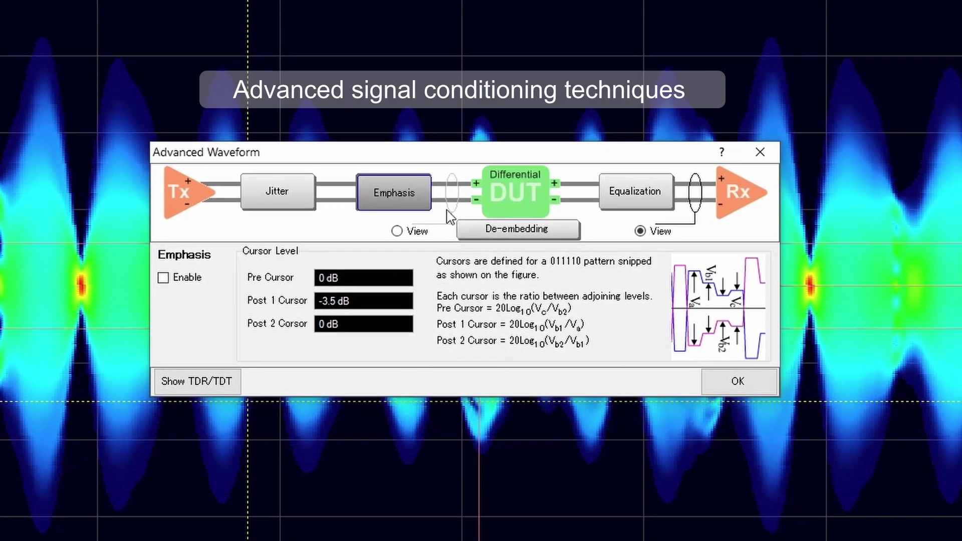
click(641, 193)
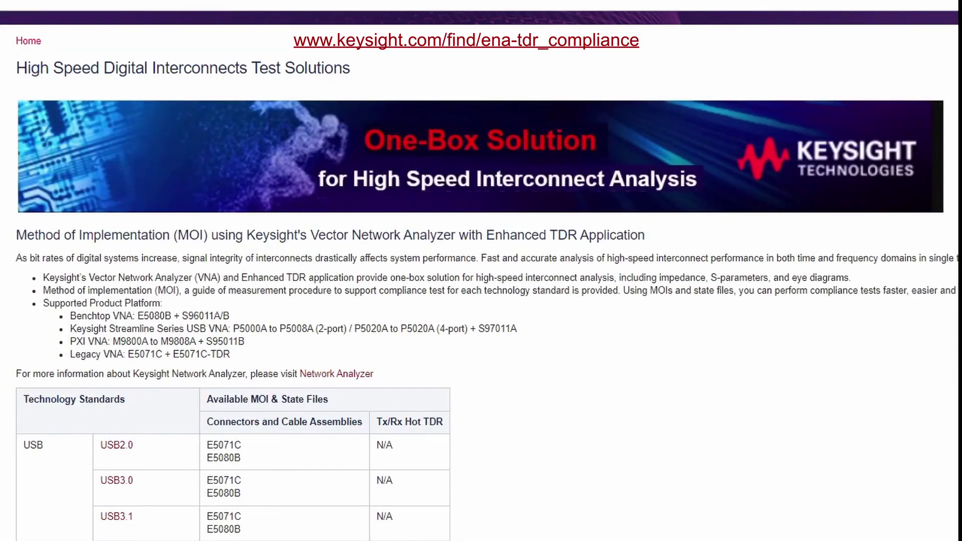
Step: Scroll down the High Speed Digital Interconnects page toward the USB Type-C MOI documents and downloads
scroll(481, 271, down, 8)
scroll(481, 270, down, 5)
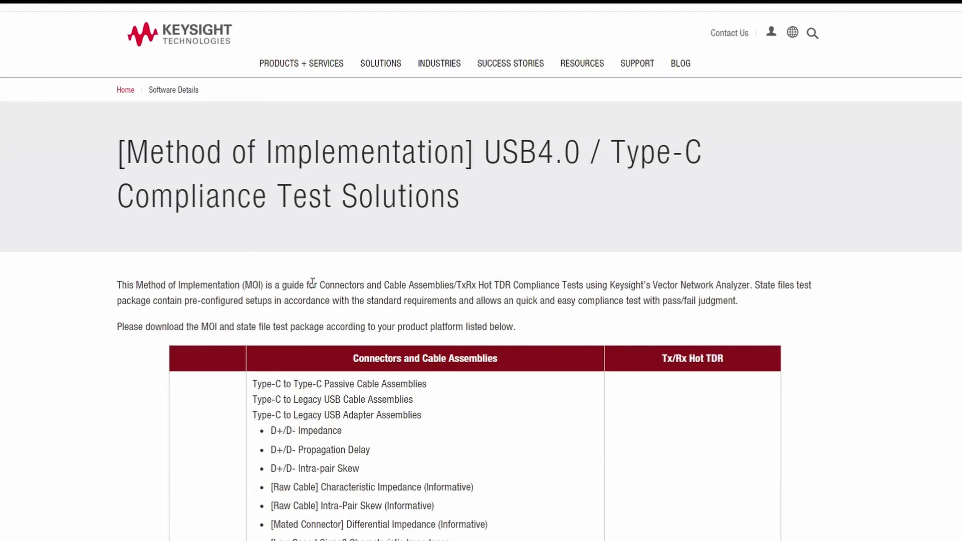
scroll(312, 283, down, 2)
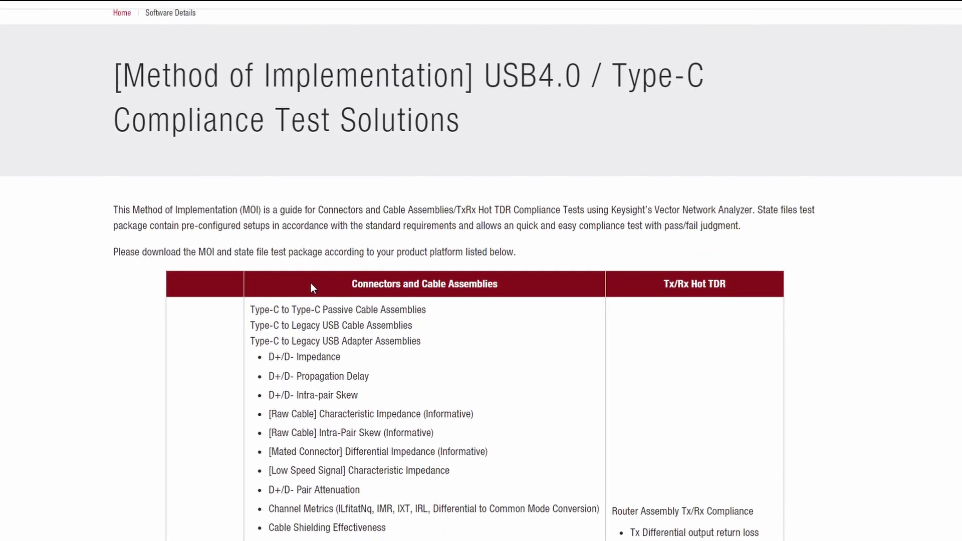
scroll(309, 284, down, 4)
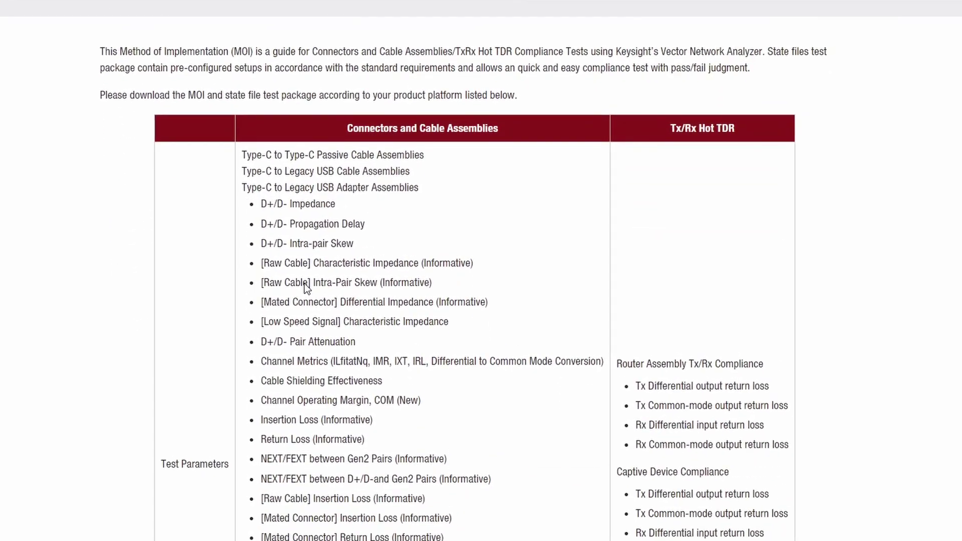
scroll(305, 284, down, 2)
scroll(302, 284, down, 2)
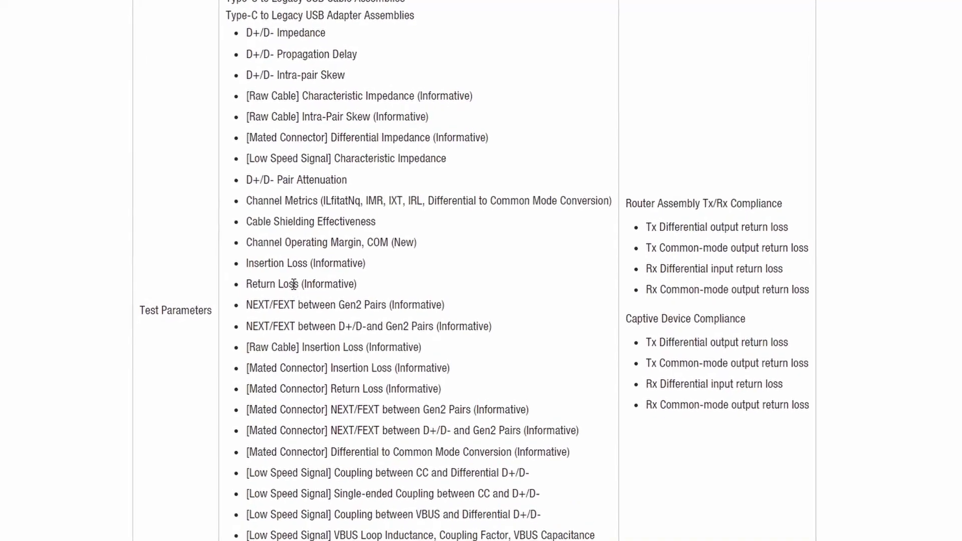
scroll(295, 284, down, 2)
scroll(290, 284, down, 9)
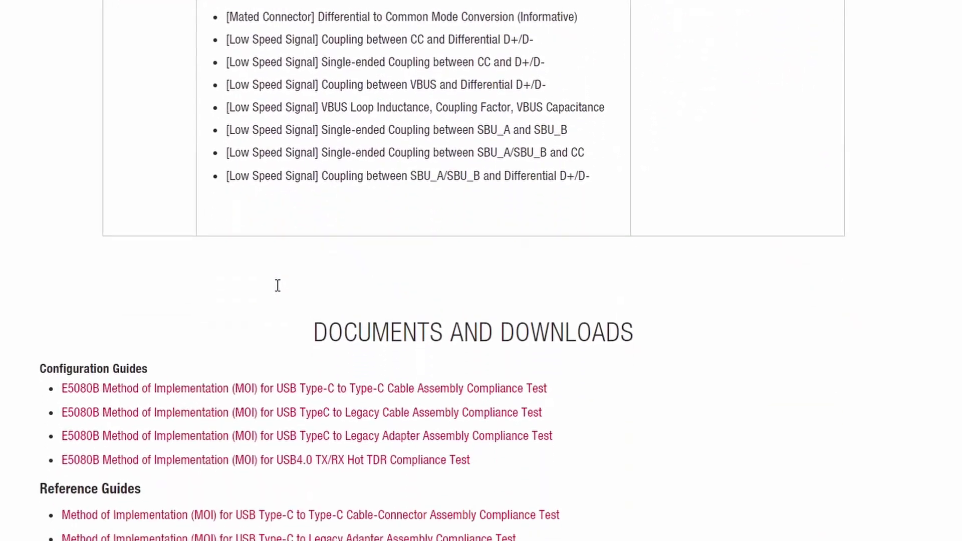